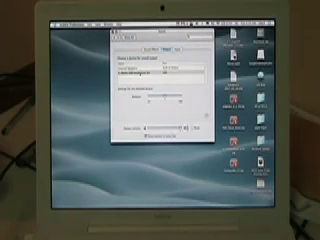
- Pick the first output device, then the second device on the Input tab
key("Up")
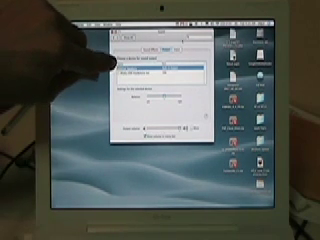
left_click(177, 48)
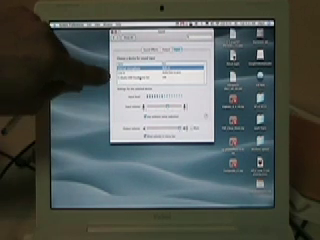
key("Down")
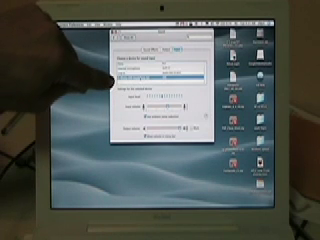
key("Up")
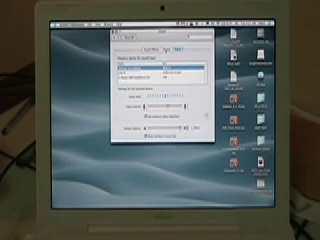
- Go back to the Output tab and return to the Show All overview
key("ctrl+Tab")
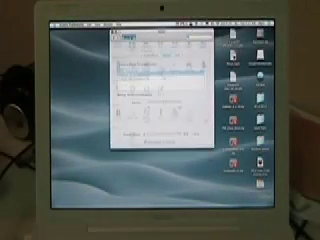
key("super+l")
- Reopen Sound, pick the second output device, check Input, and return to Output
left_click(190, 100)
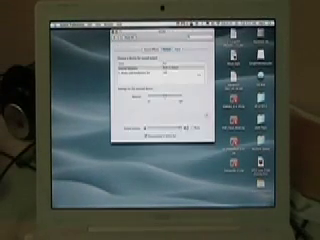
key("Down")
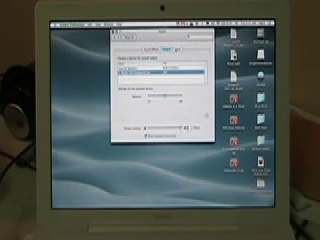
left_click(178, 49)
left_click(166, 49)
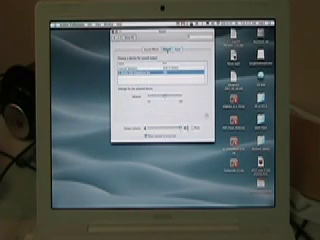